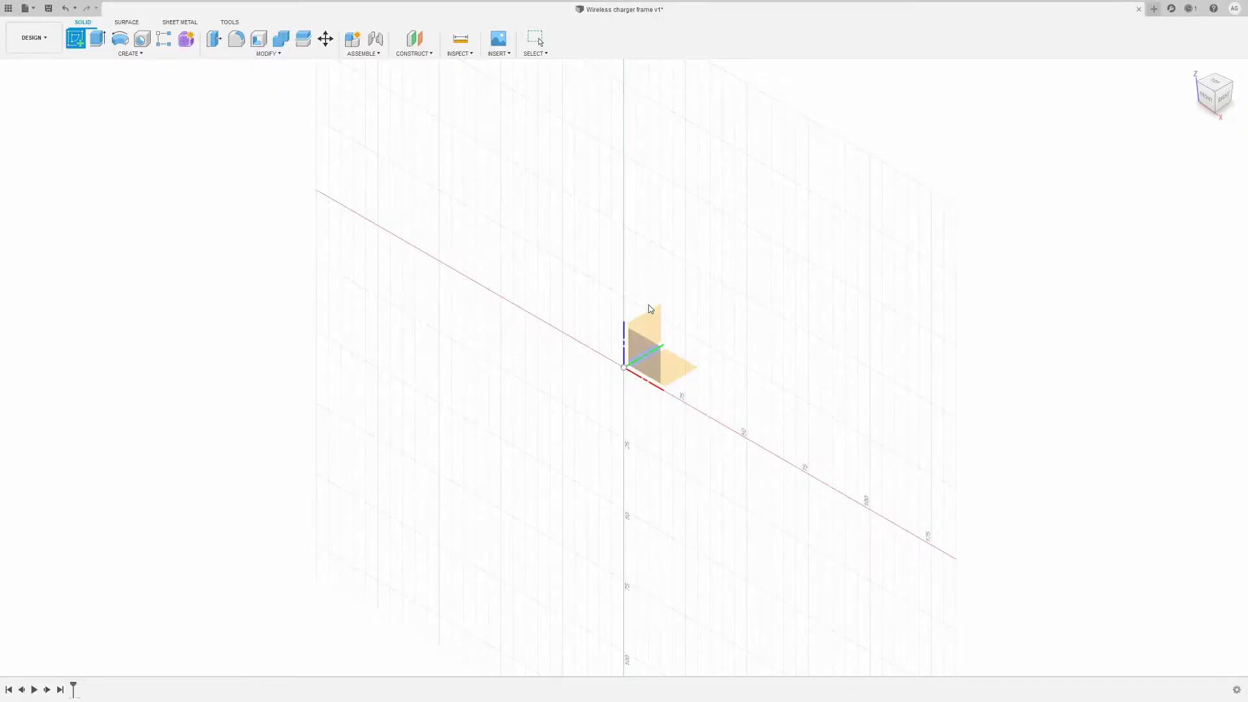
- Start a sketch on the horizontal XY plane and draw a closed rectangle of lines about 50 mm wide and 100 mm long
{"action": "left_click", "coordinate": [677, 365]}
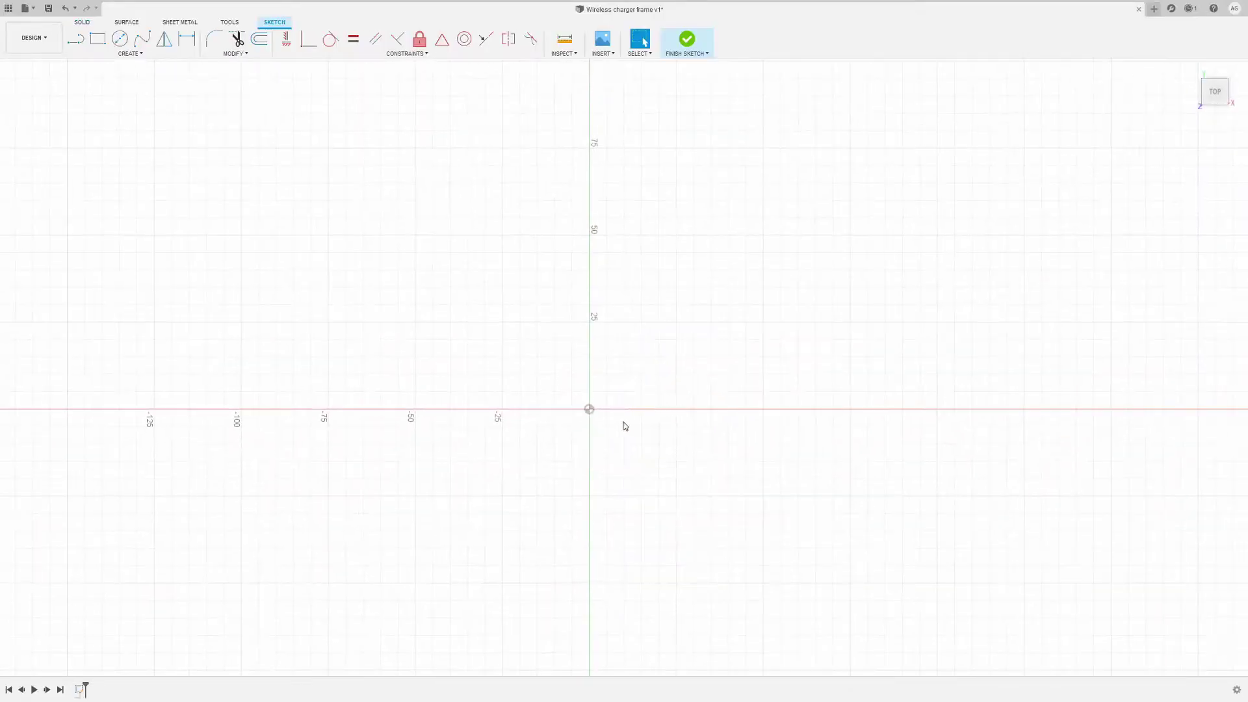
{"action": "key", "text": "l"}
{"action": "left_click", "coordinate": [502, 235]}
{"action": "left_click", "coordinate": [676, 235]}
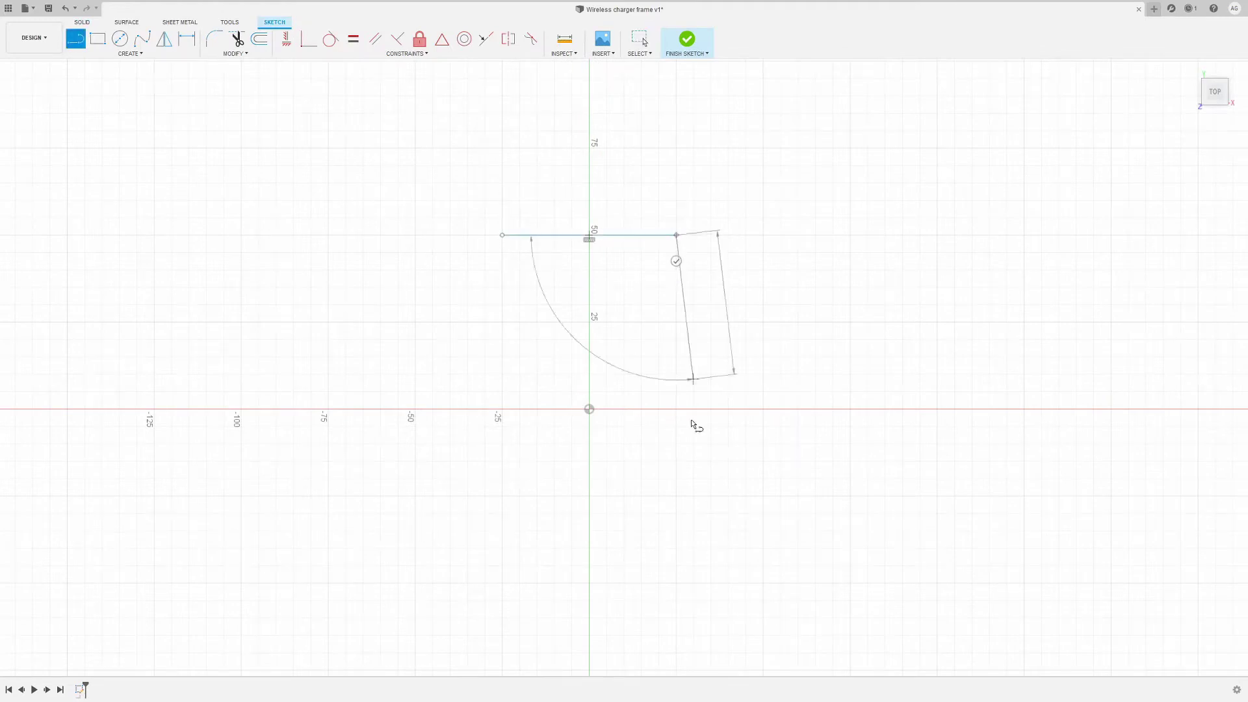
{"action": "left_click", "coordinate": [676, 583]}
{"action": "left_click", "coordinate": [501, 582]}
{"action": "left_click", "coordinate": [502, 235]}
- Round all four corners of the sketched rectangle with 10 mm sketch fillets
{"action": "key", "text": "f"}
{"action": "left_click", "coordinate": [503, 236]}
{"action": "left_click", "coordinate": [674, 236]}
{"action": "left_click", "coordinate": [675, 581]}
{"action": "left_click", "coordinate": [503, 582]}
- Dimension the rounded rectangle as 73.7 mm wide and 154.4 mm long
{"action": "key", "text": "d"}
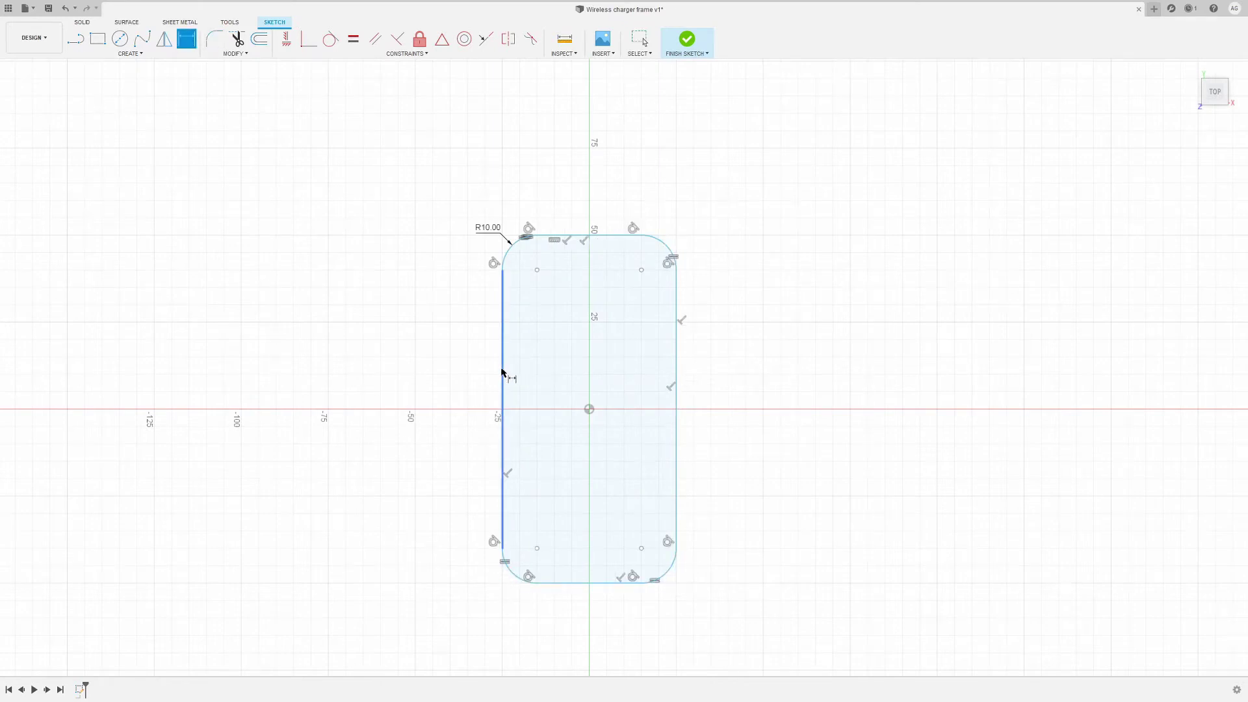
{"action": "left_click", "coordinate": [501, 369]}
{"action": "left_click", "coordinate": [675, 382]}
{"action": "left_click", "coordinate": [642, 182]}
{"action": "type", "text": "73.7"}
{"action": "key", "text": "Return"}
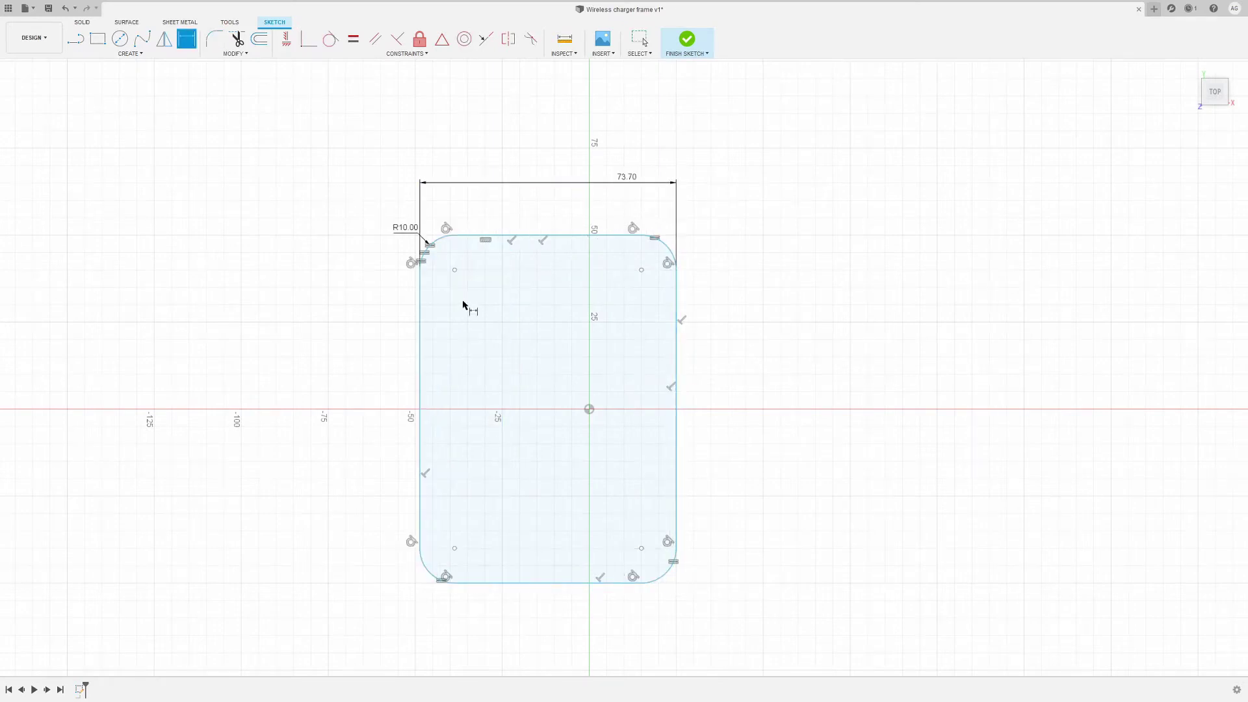
{"action": "left_click", "coordinate": [570, 236]}
{"action": "left_click", "coordinate": [520, 582]}
{"action": "left_click", "coordinate": [344, 355]}
{"action": "type", "text": "153.4"}
{"action": "key", "text": "Return"}
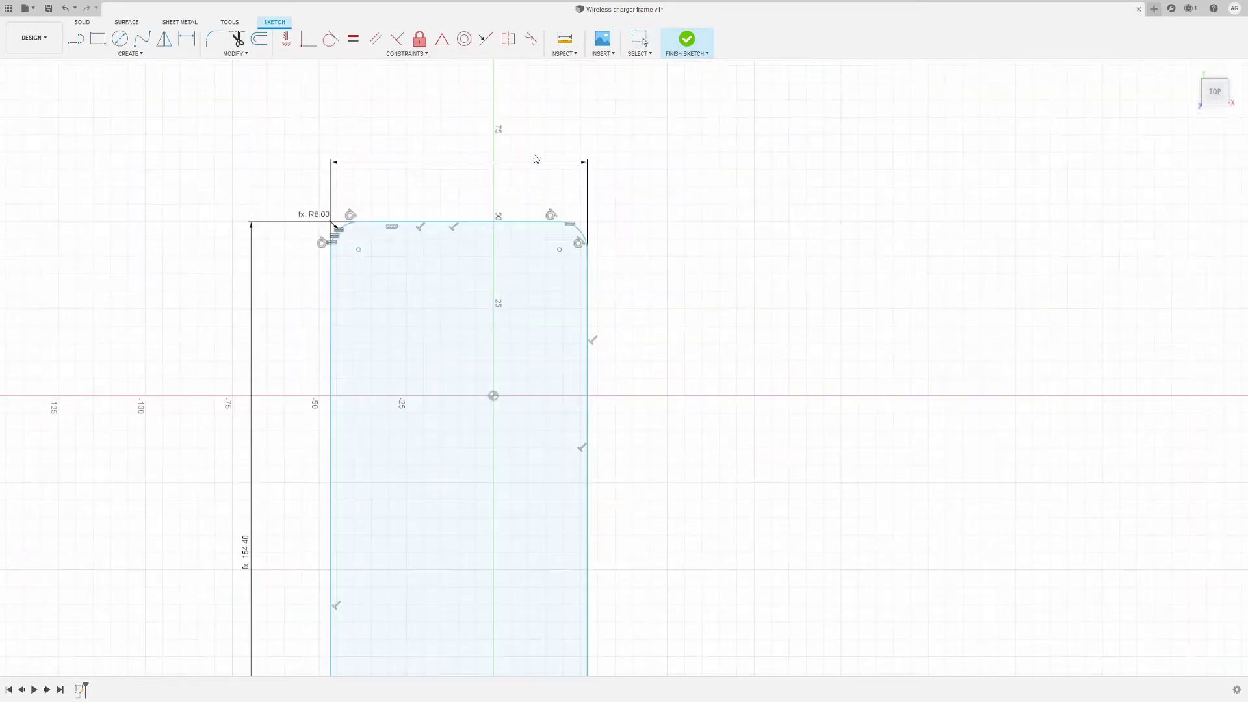
- Extrude the rounded rectangle downward from its sketch plane into a solid block
{"action": "key", "text": "e"}
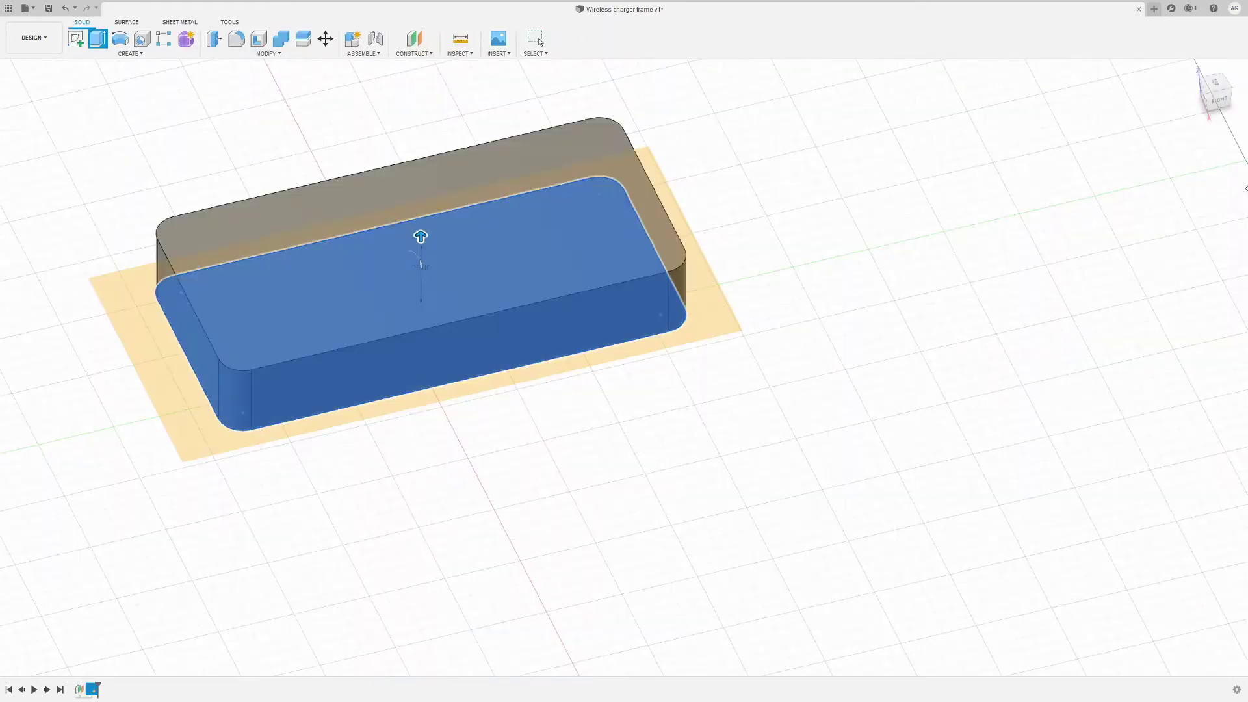
{"action": "left_click_drag", "start_coordinate": [419, 262], "coordinate": [414, 315]}
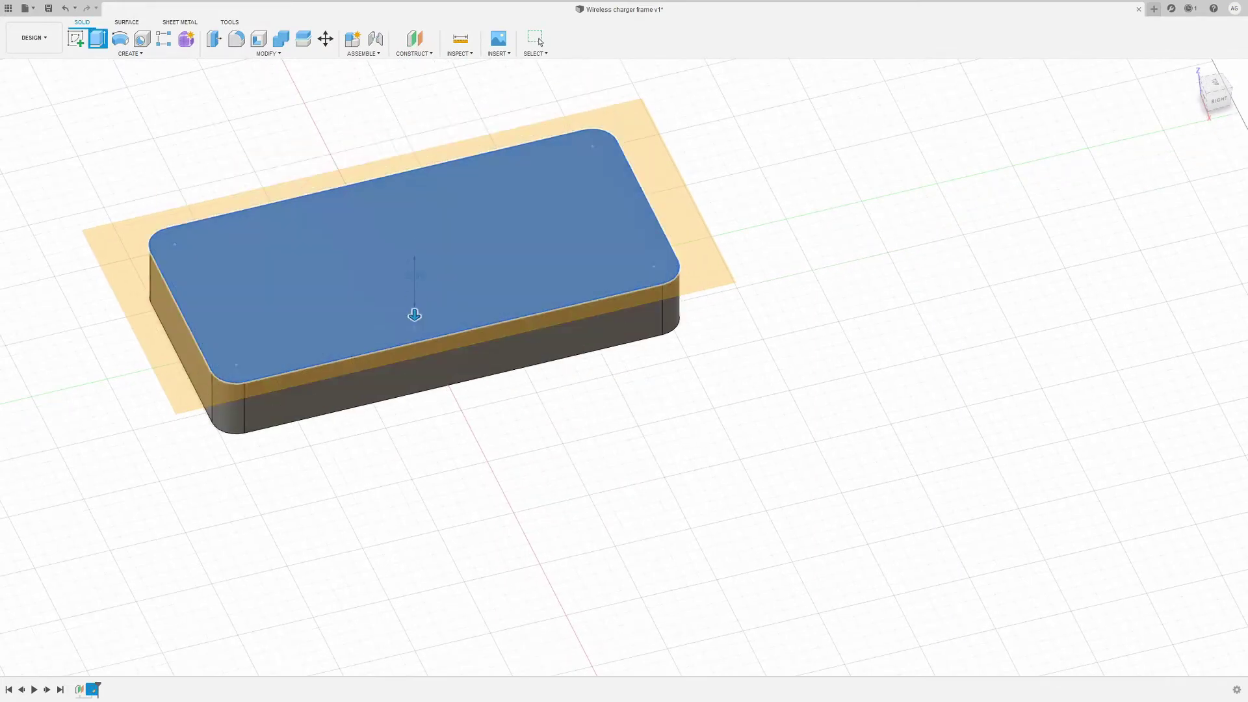
{"action": "left_click", "coordinate": [1193, 261]}
- Offset the block's side faces outward with Press Pull to leave a thin rim around the sketched profile
{"action": "middle_click_drag", "start_coordinate": [455, 280], "coordinate": [559, 201], "text": "shift"}
{"action": "left_click", "coordinate": [219, 41]}
{"action": "left_click", "coordinate": [449, 312]}
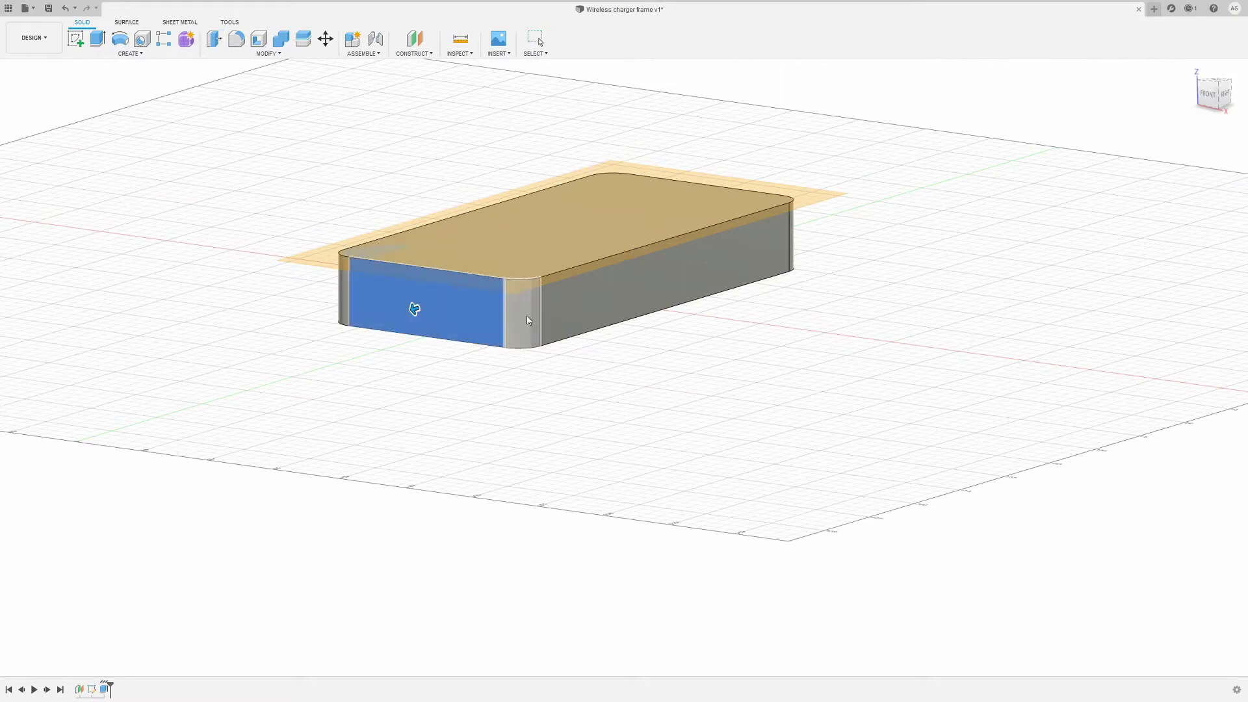
{"action": "middle_click_drag", "start_coordinate": [528, 320], "coordinate": [1160, 171], "text": "shift"}
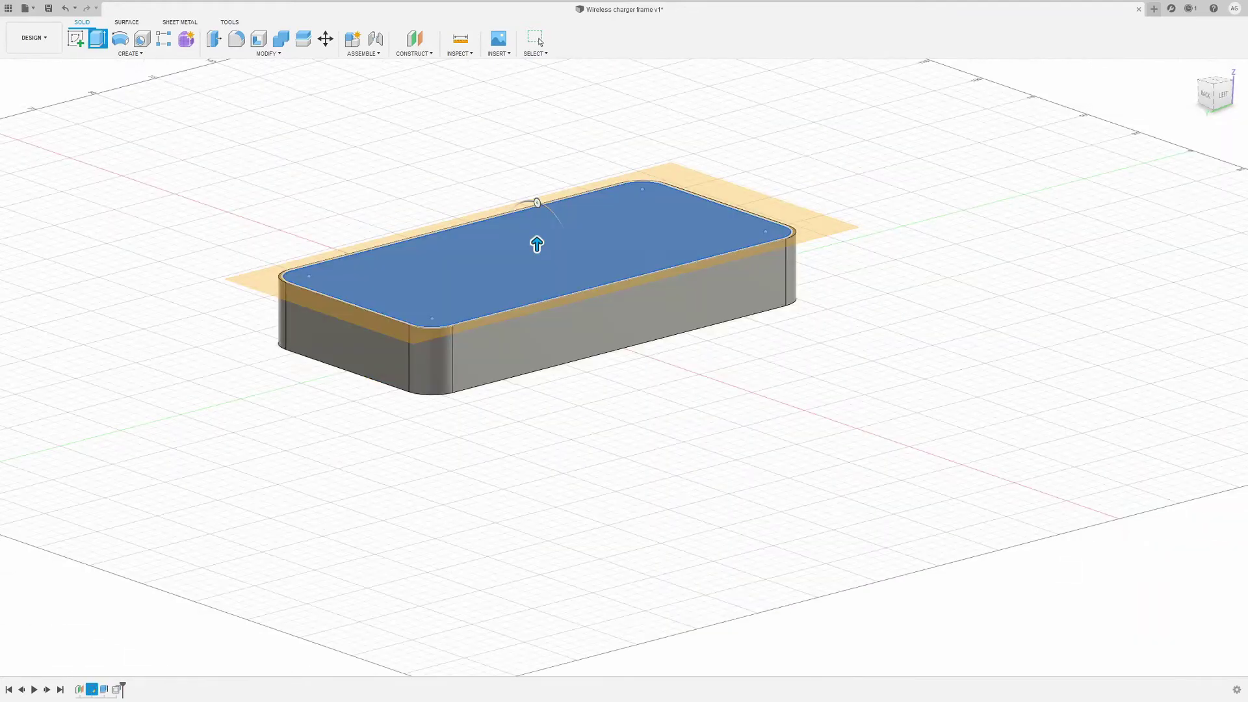
- Extrude-cut the inner rounded profile 4 mm down into the top of the block
{"action": "type", "text": "4"}
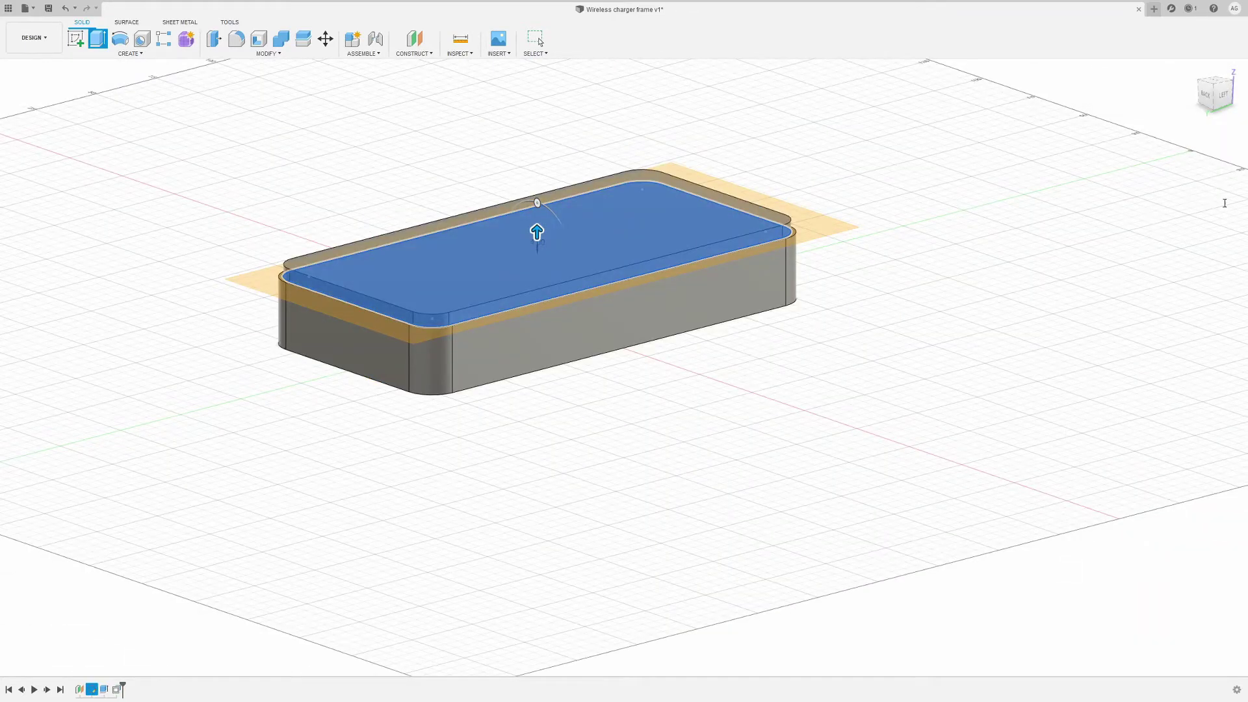
{"action": "type", "text": "-"}
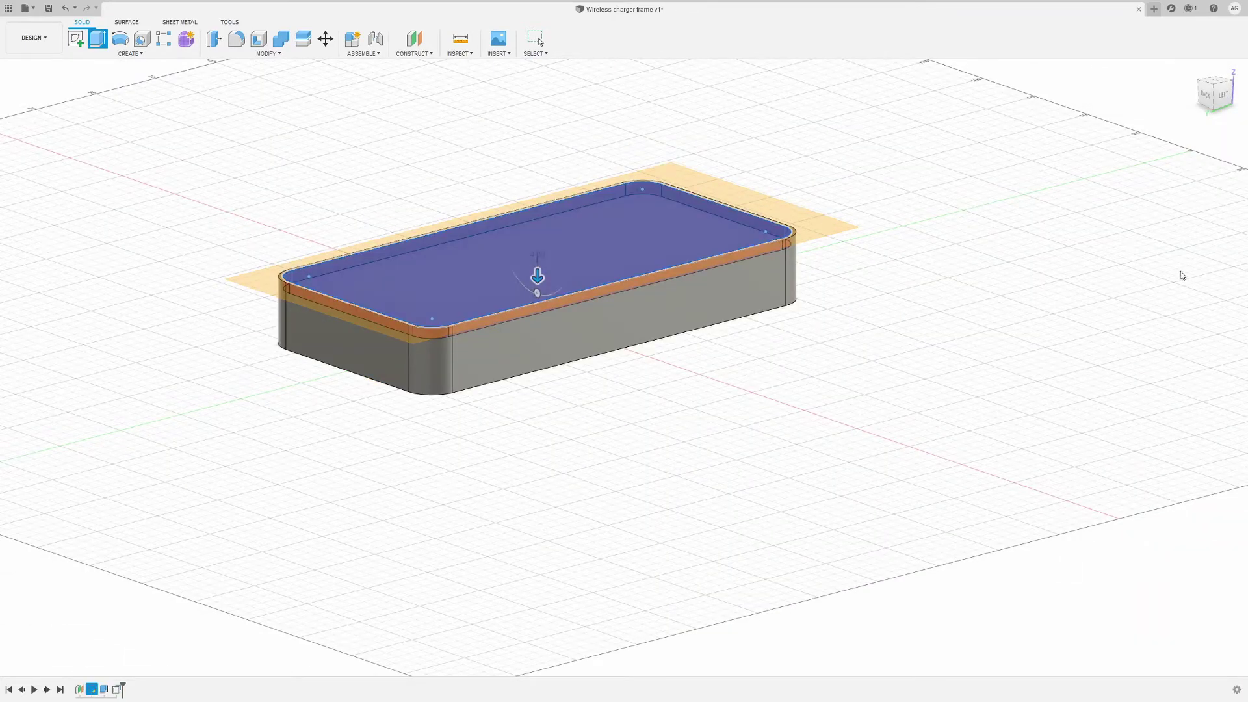
{"action": "key", "text": "Return"}
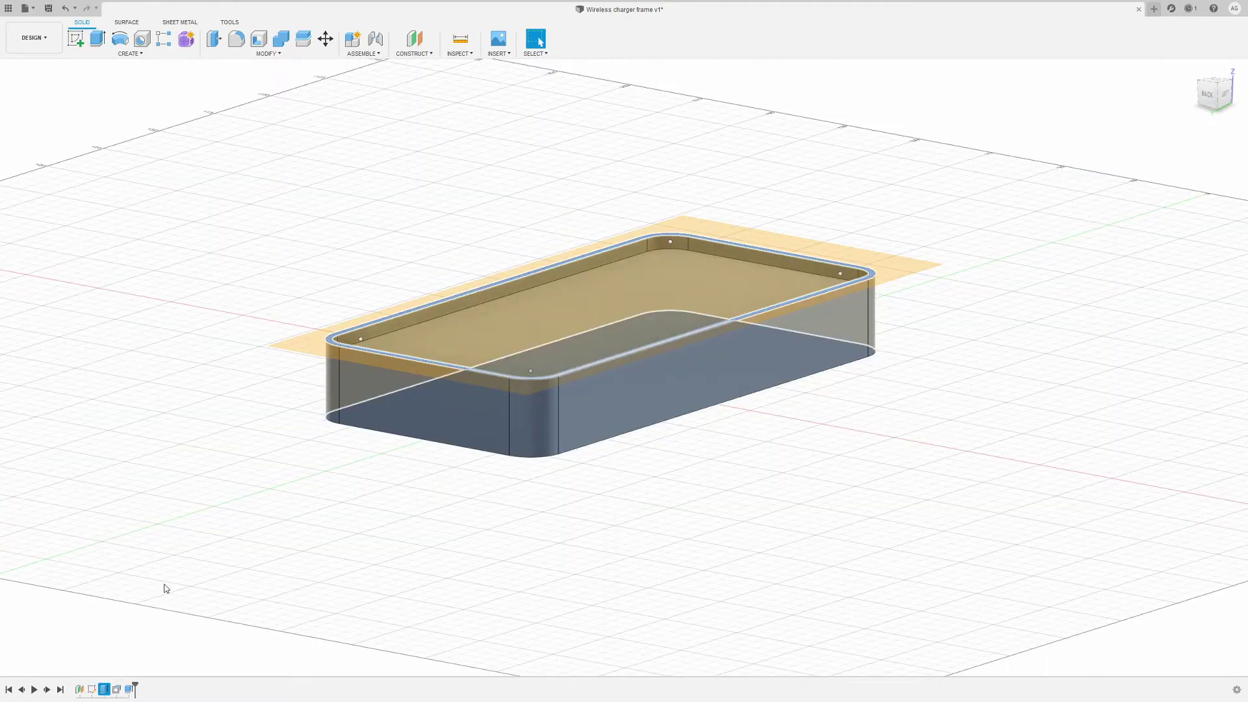
- Edit the base block's extrusion to taper its sides inward toward the bottom by 10 degrees
{"action": "key", "text": "ctrl+z"}
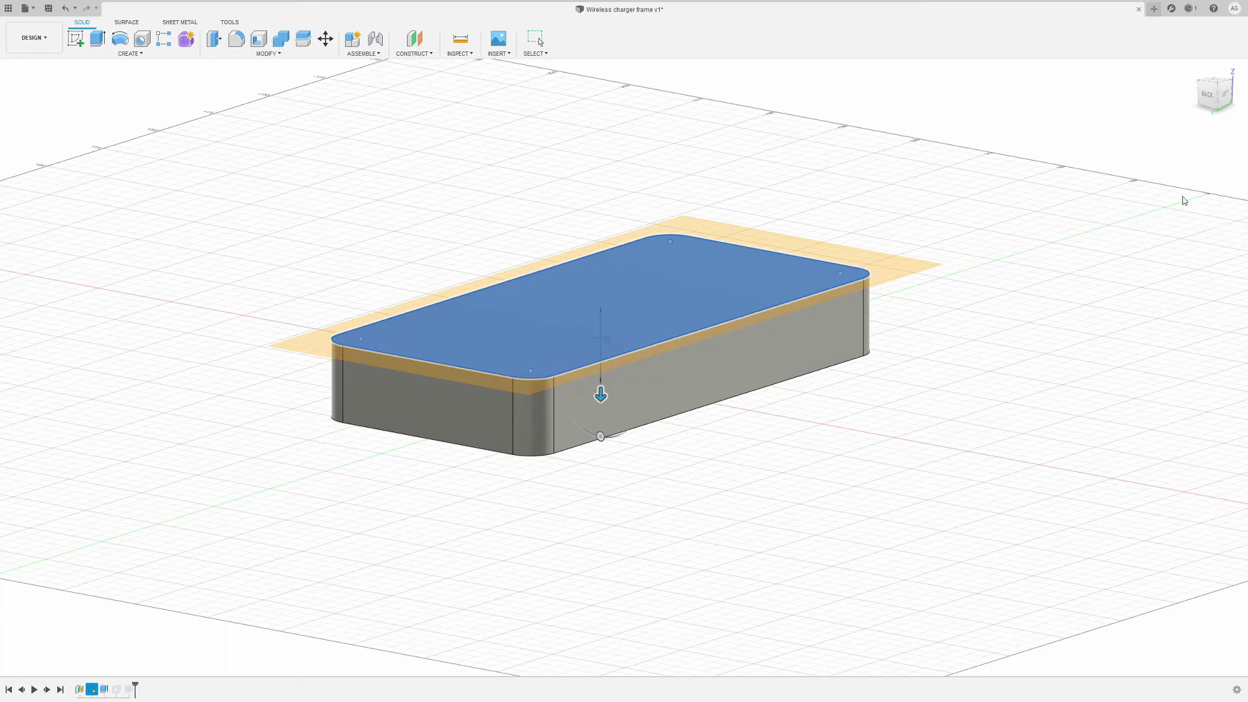
{"action": "type", "text": "10"}
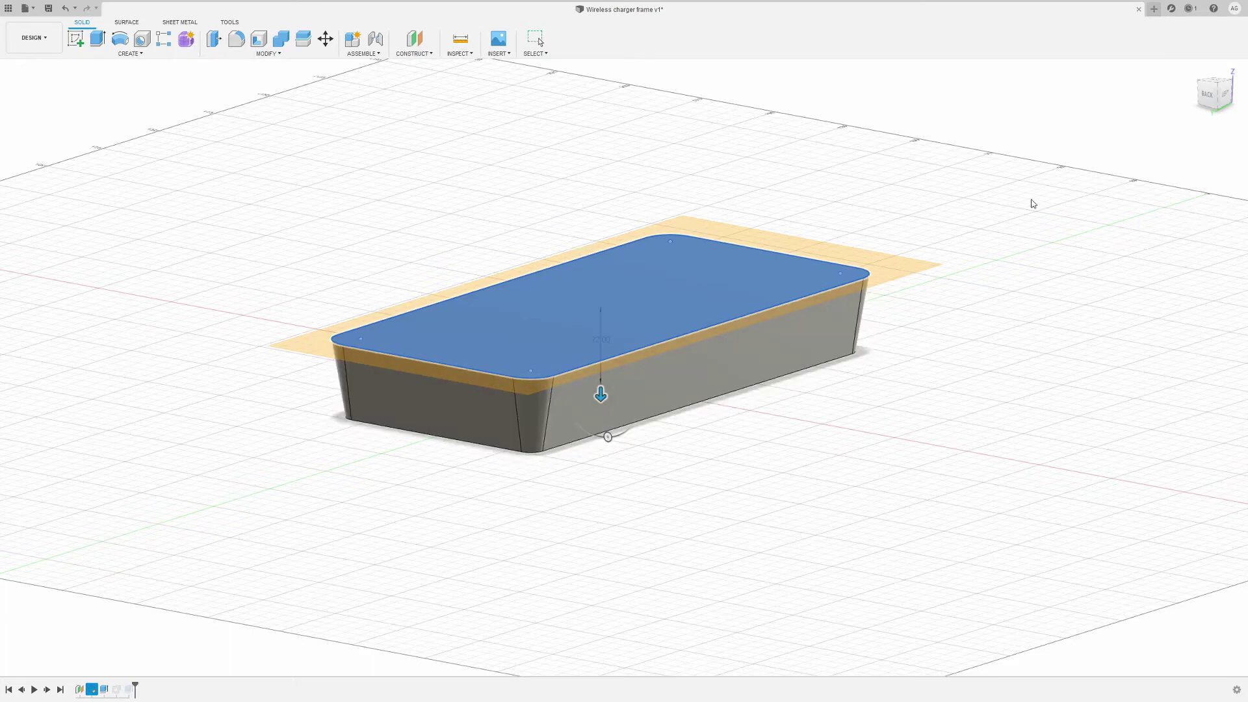
{"action": "scroll", "coordinate": [544, 358], "scroll_direction": "down", "scroll_amount": 3}
{"action": "scroll", "coordinate": [545, 358], "scroll_direction": "up", "scroll_amount": 5}
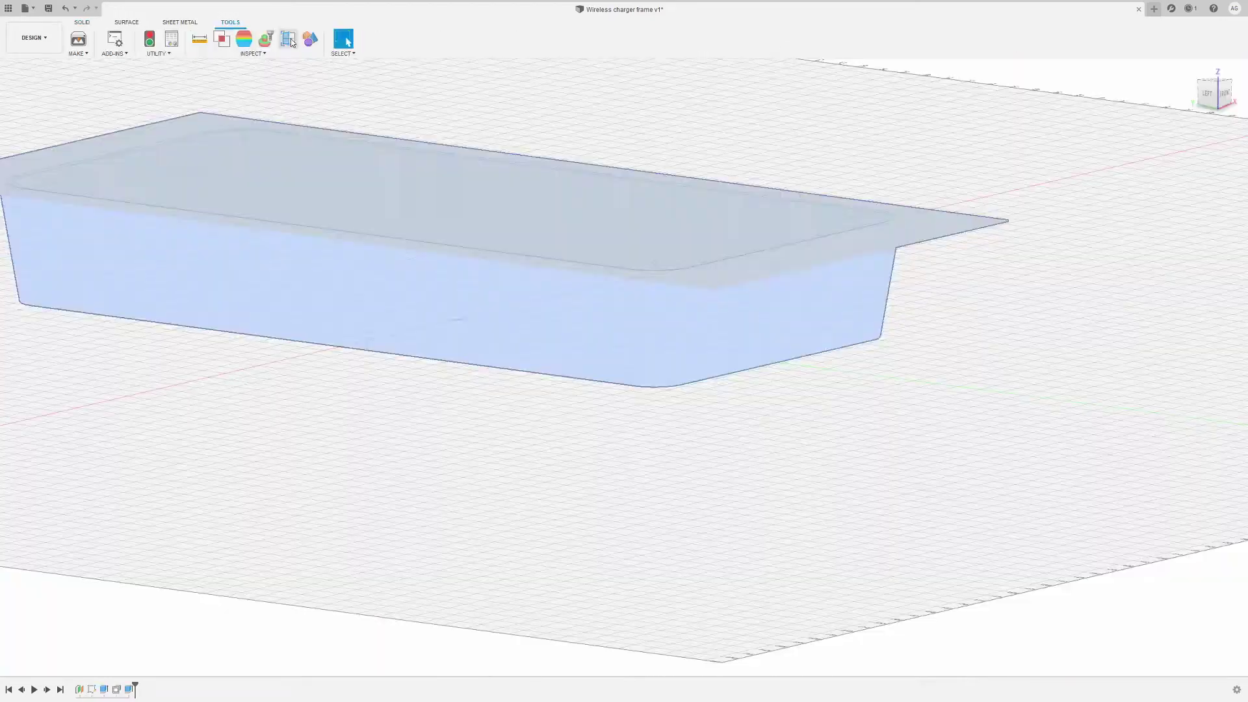
- Create a section analysis on the XZ plane and examine the tapered walls and pocket from the front
{"action": "left_click", "coordinate": [290, 40]}
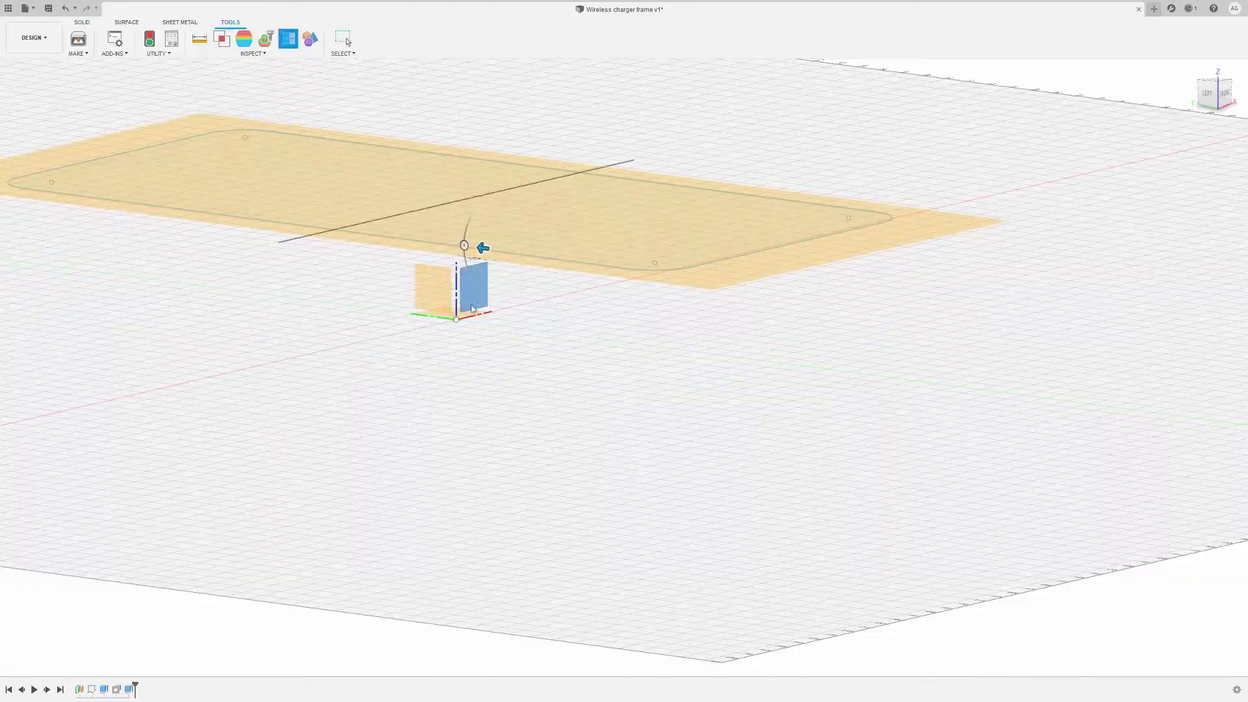
{"action": "middle_click_drag", "start_coordinate": [308, 217], "coordinate": [252, 209], "text": "shift"}
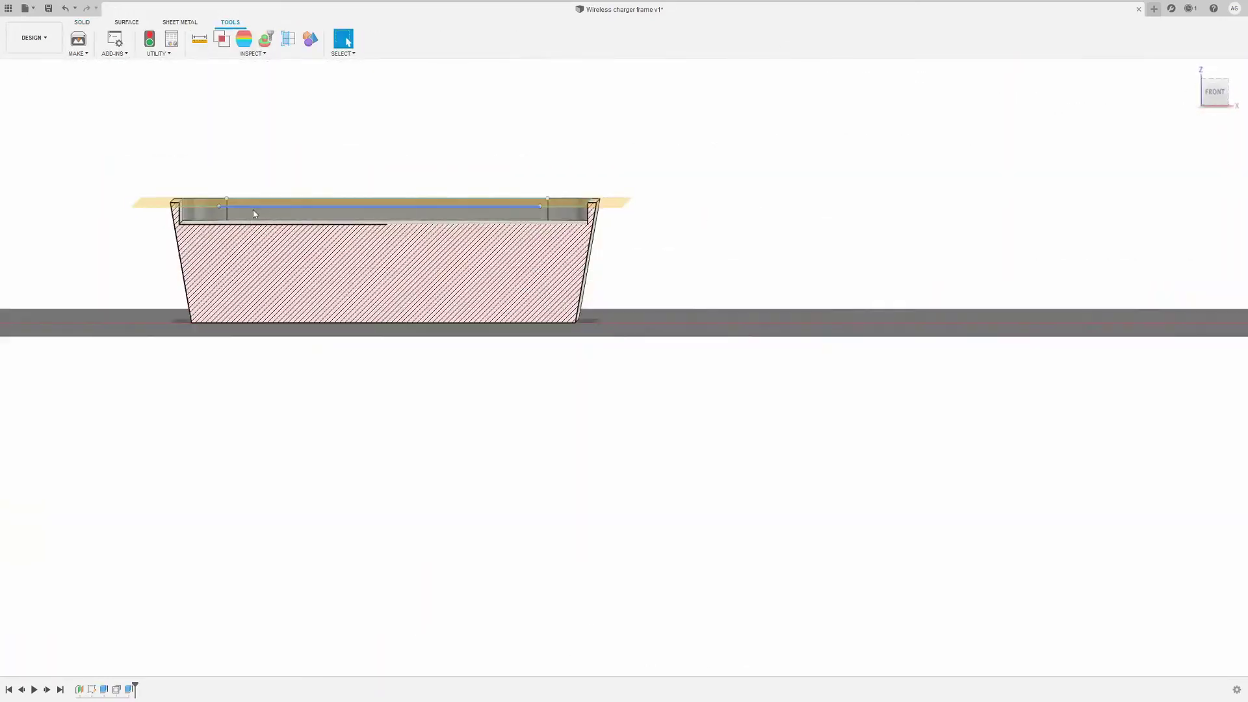
{"action": "left_click", "coordinate": [1214, 91]}
{"action": "scroll", "coordinate": [504, 283], "scroll_direction": "up", "scroll_amount": 4}
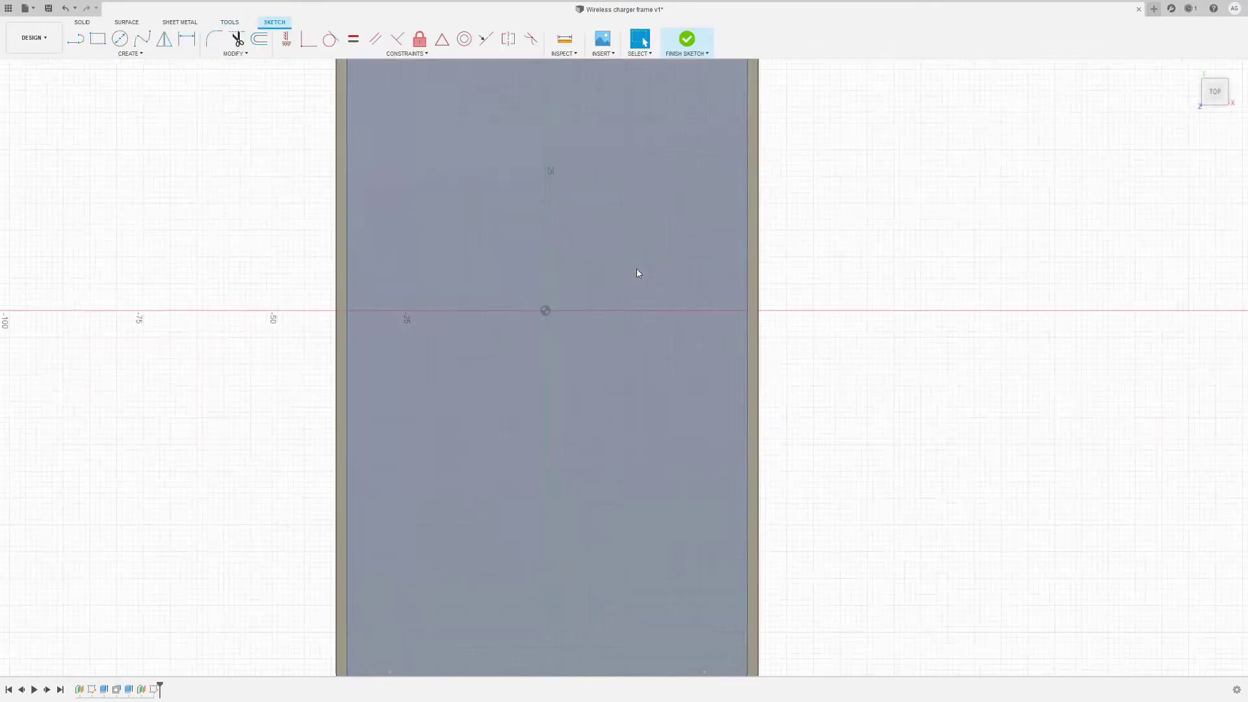
- Sketch a large circle centred on the origin for a recess in the pocket floor
{"action": "left_click", "coordinate": [120, 38]}
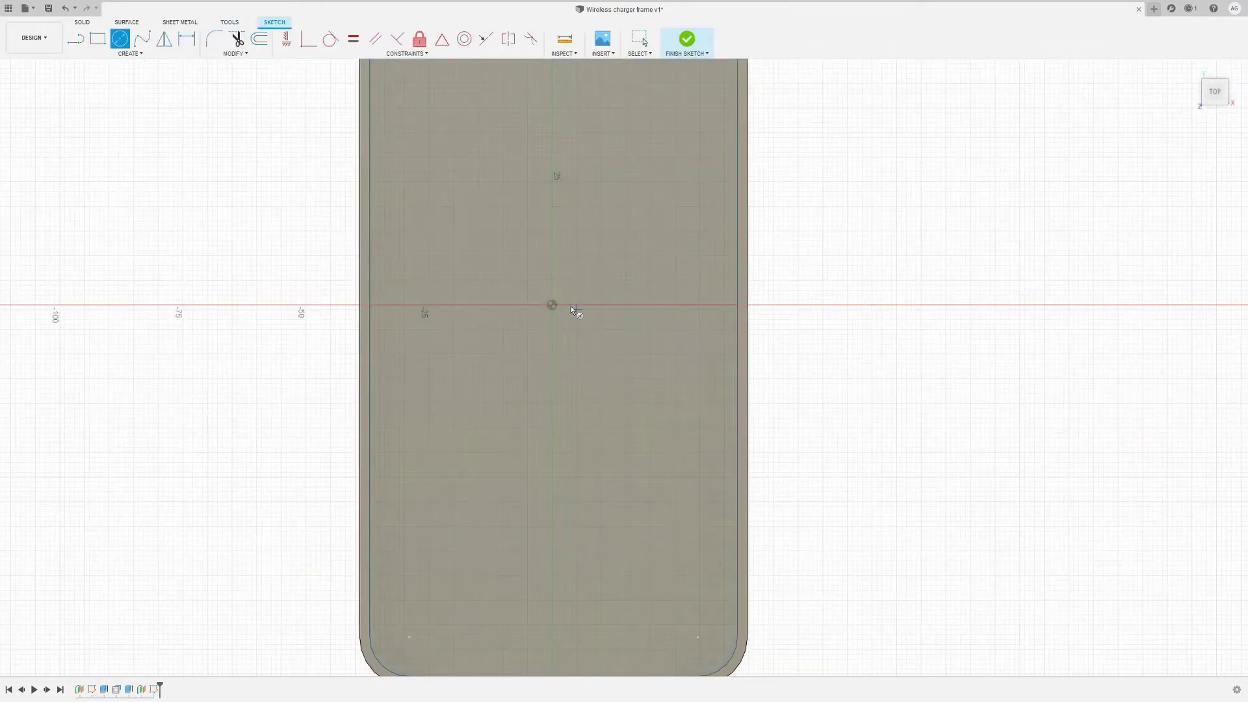
{"action": "left_click", "coordinate": [552, 304]}
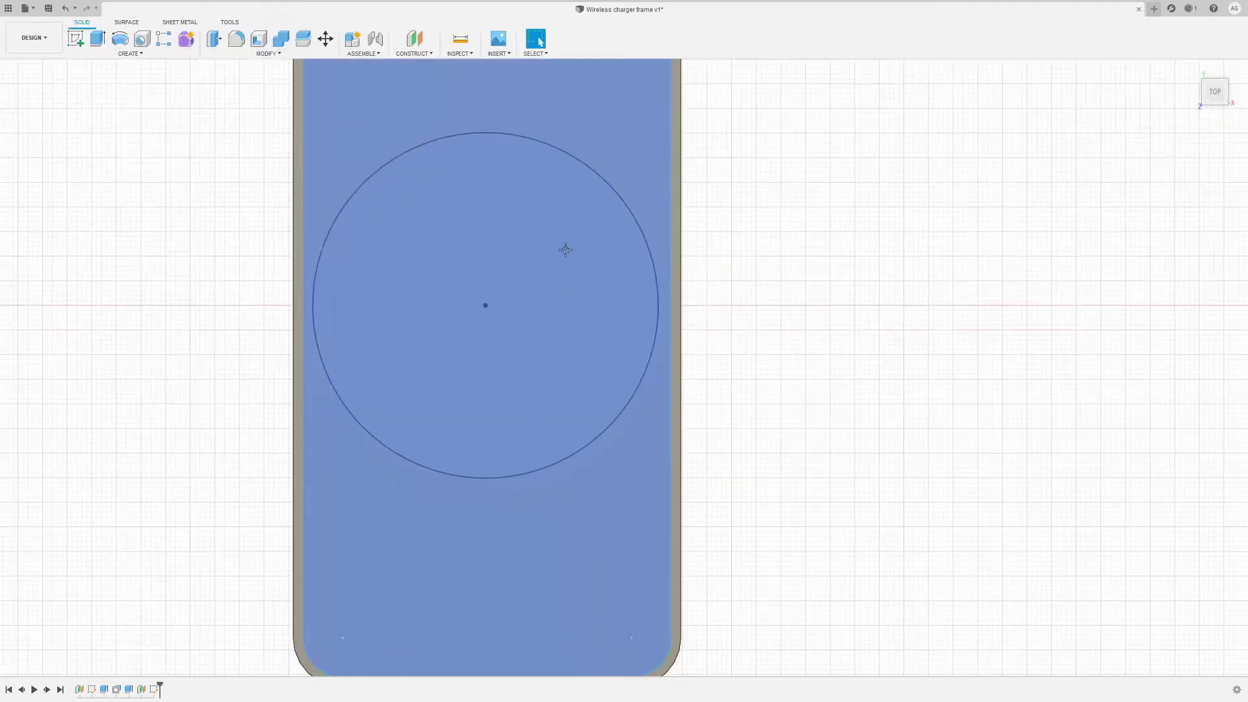
{"action": "middle_click_drag", "start_coordinate": [565, 251], "coordinate": [538, 282], "text": "shift"}
- Extrude-cut the circle downward to form a shallow round recess in the pocket floor
{"action": "left_click", "coordinate": [98, 39]}
{"action": "left_click", "coordinate": [478, 347]}
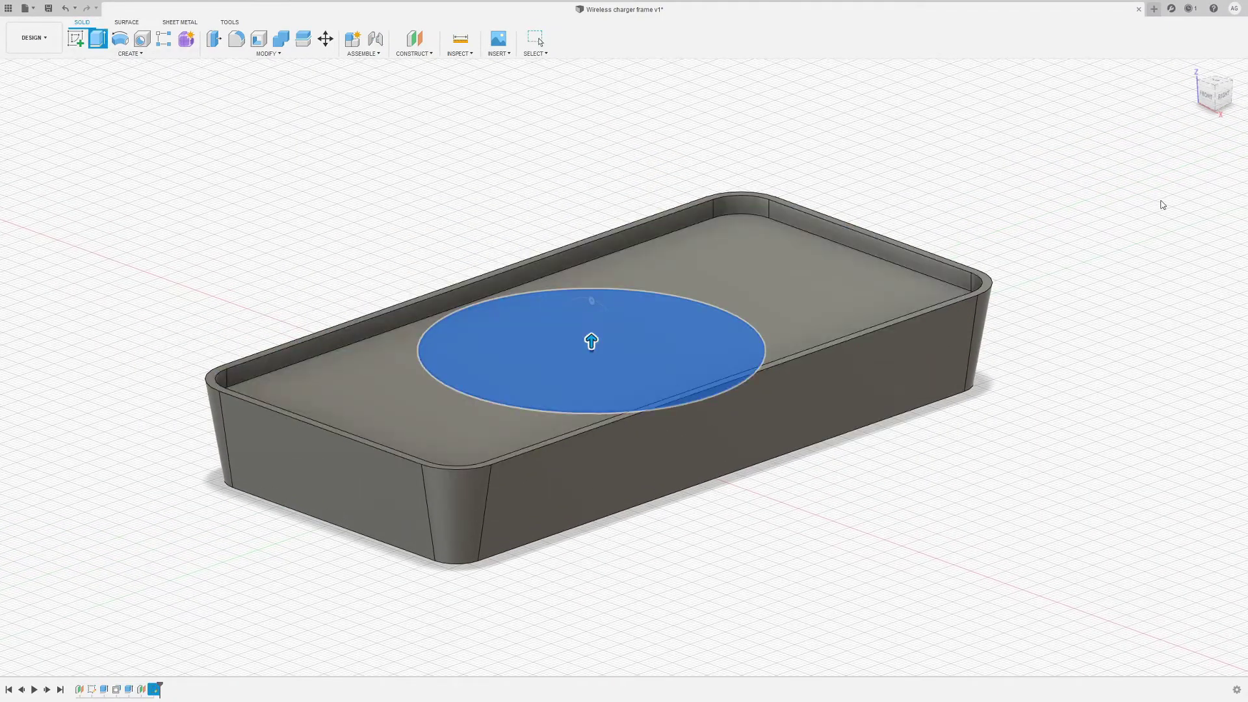
{"action": "type", "text": "-"}
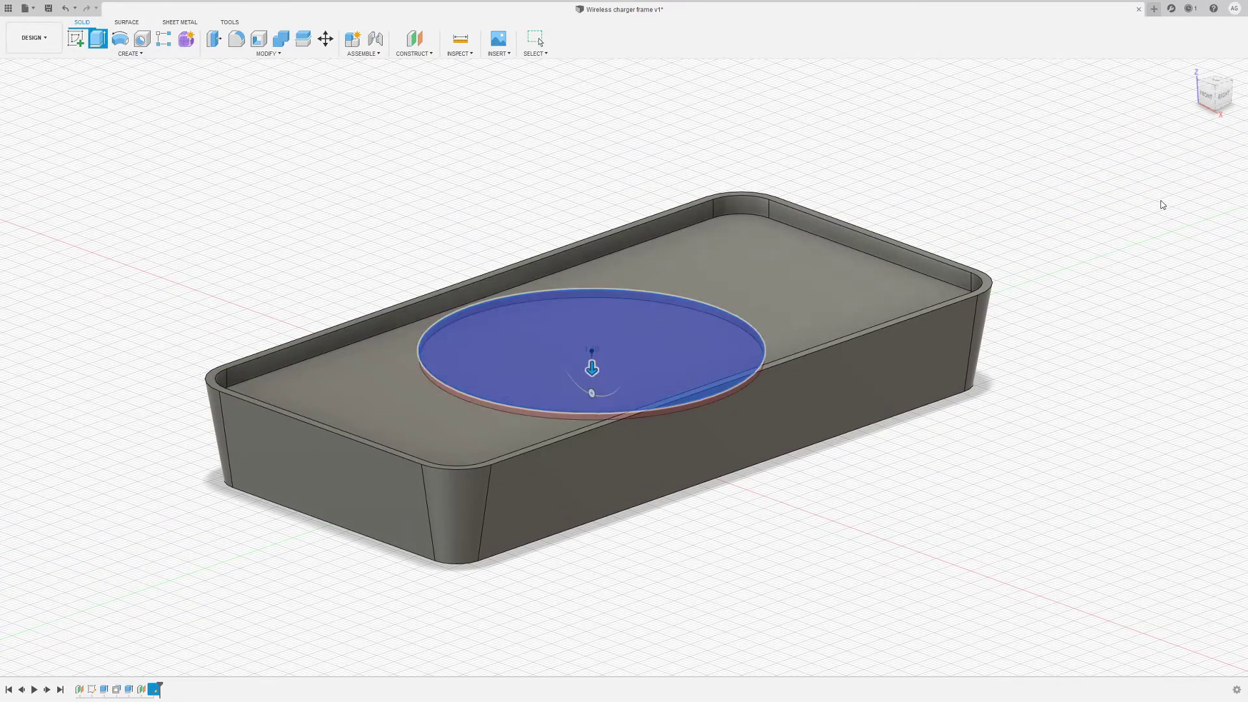
{"action": "left_click", "coordinate": [1111, 330]}
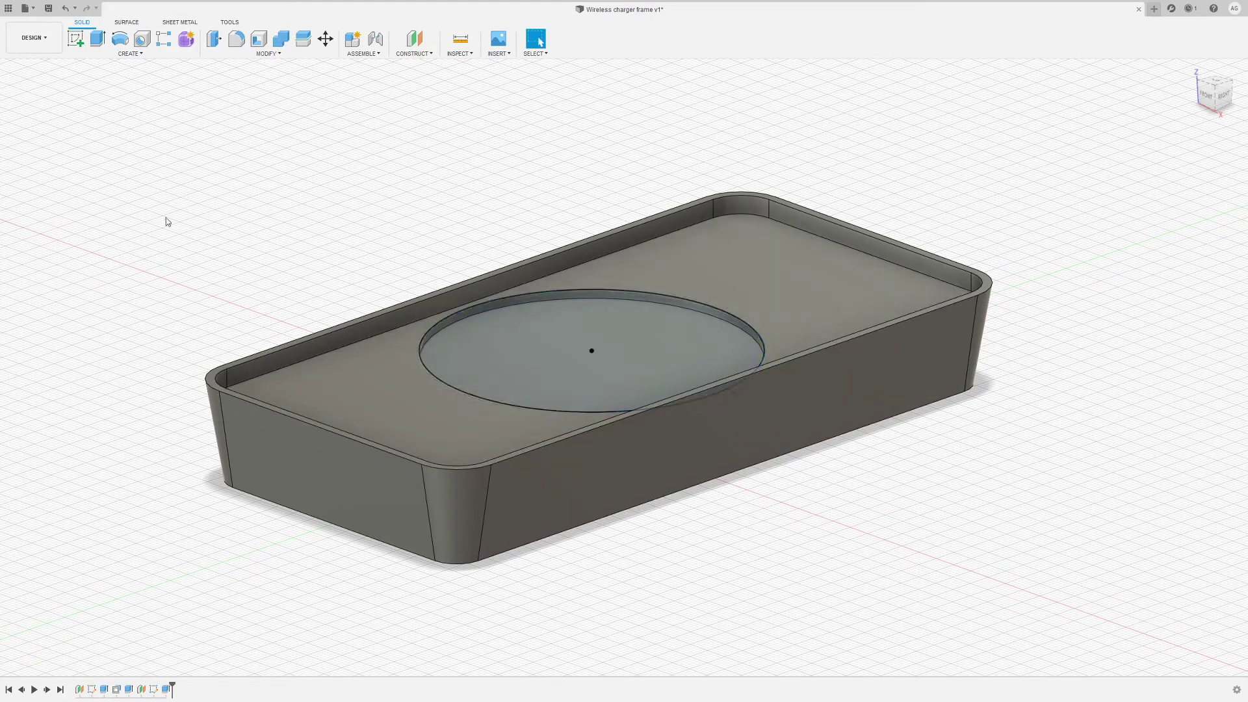
- On the floor of the round recess, sketch a smaller circle centred on the origin and dimension it
{"action": "left_click", "coordinate": [94, 276]}
{"action": "left_click", "coordinate": [76, 39]}
{"action": "left_click", "coordinate": [516, 376]}
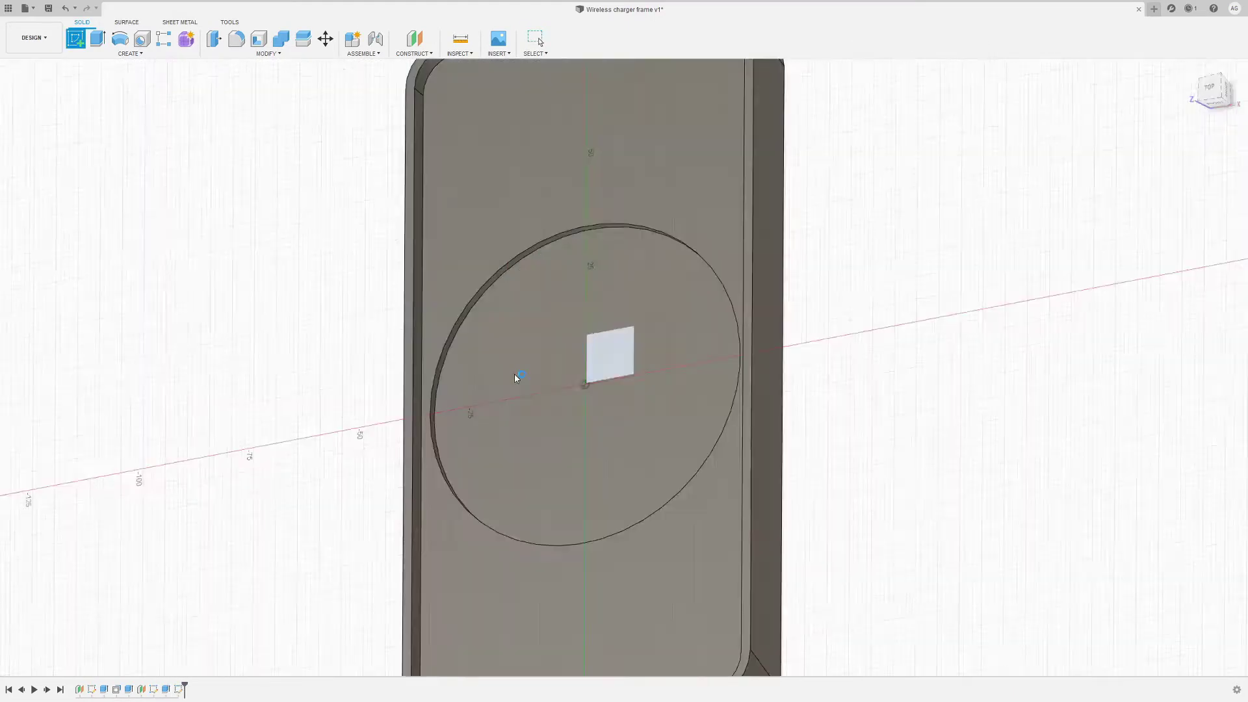
{"action": "left_click", "coordinate": [120, 39]}
{"action": "left_click", "coordinate": [595, 396]}
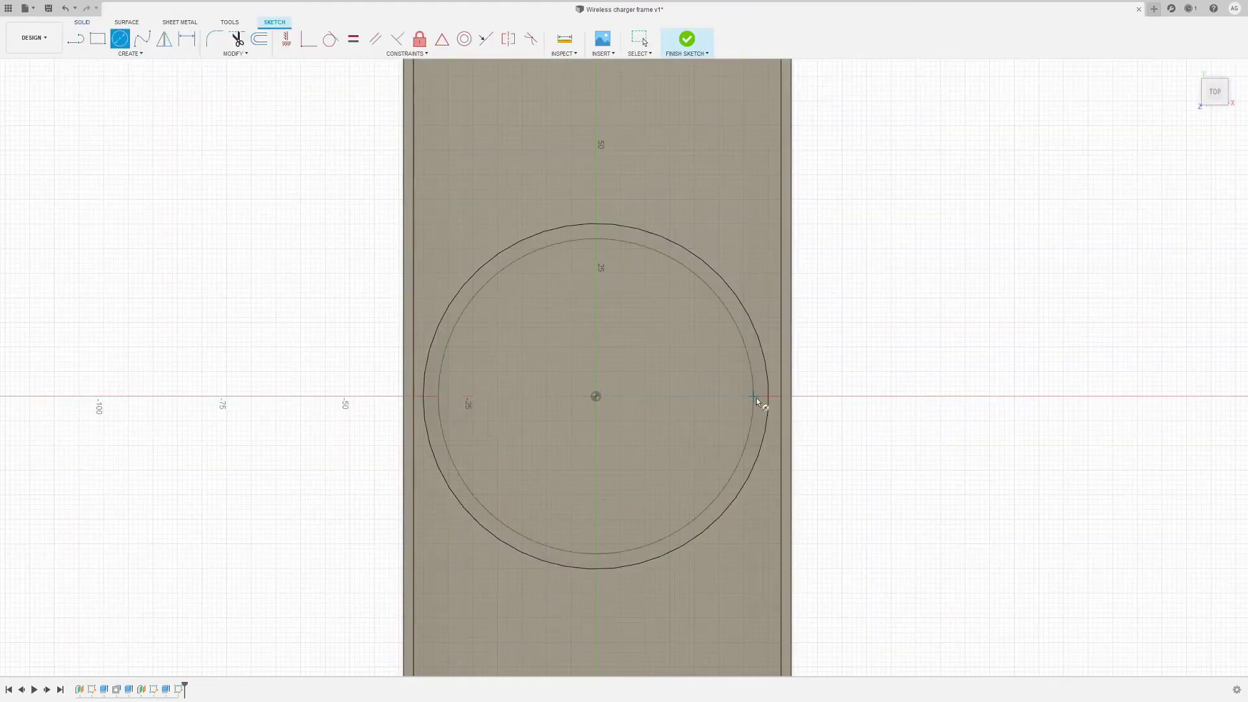
{"action": "left_click", "coordinate": [713, 396]}
{"action": "key", "text": "Escape"}
{"action": "left_click", "coordinate": [714, 398]}
{"action": "left_click", "coordinate": [187, 39]}
{"action": "left_click", "coordinate": [658, 383]}
{"action": "left_click", "coordinate": [663, 357]}
{"action": "left_click", "coordinate": [686, 39]}
- Extrude-cut the smaller circle down through the bottom of the block, leaving a ledge around it
{"action": "key", "text": "e"}
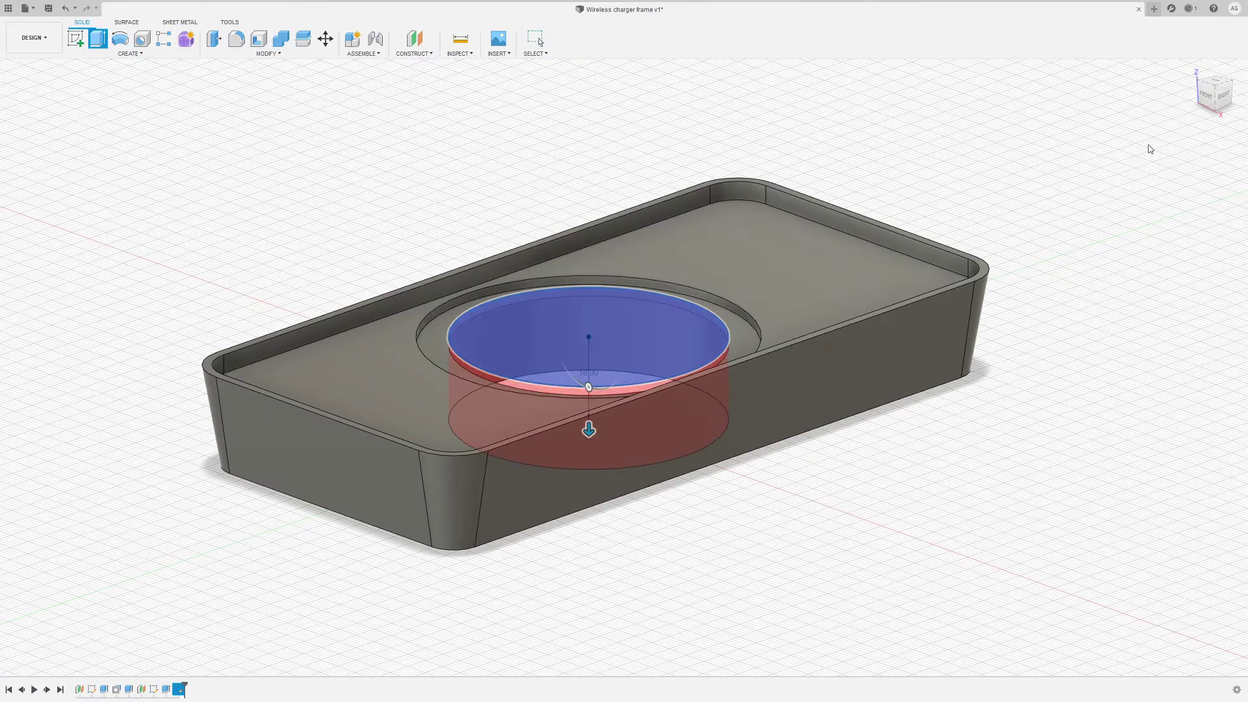
{"action": "left_click", "coordinate": [1188, 280]}
{"action": "middle_click_drag", "start_coordinate": [1188, 280], "coordinate": [1079, 299], "text": "shift"}
- On the XZ plane, sketch a small arched profile with vertical sides and a semicircular top, centred on the block's bottom edge
{"action": "mouse_move", "coordinate": [390, 289]}
{"action": "middle_mouse_down", "text": "shift"}
{"action": "mouse_move", "coordinate": [587, 259]}
{"action": "mouse_move", "coordinate": [618, 292]}
{"action": "middle_mouse_up", "text": "shift"}
{"action": "scroll", "coordinate": [586, 259], "scroll_direction": "down", "scroll_amount": 3}
{"action": "left_click", "coordinate": [72, 47]}
{"action": "left_click", "coordinate": [603, 338]}
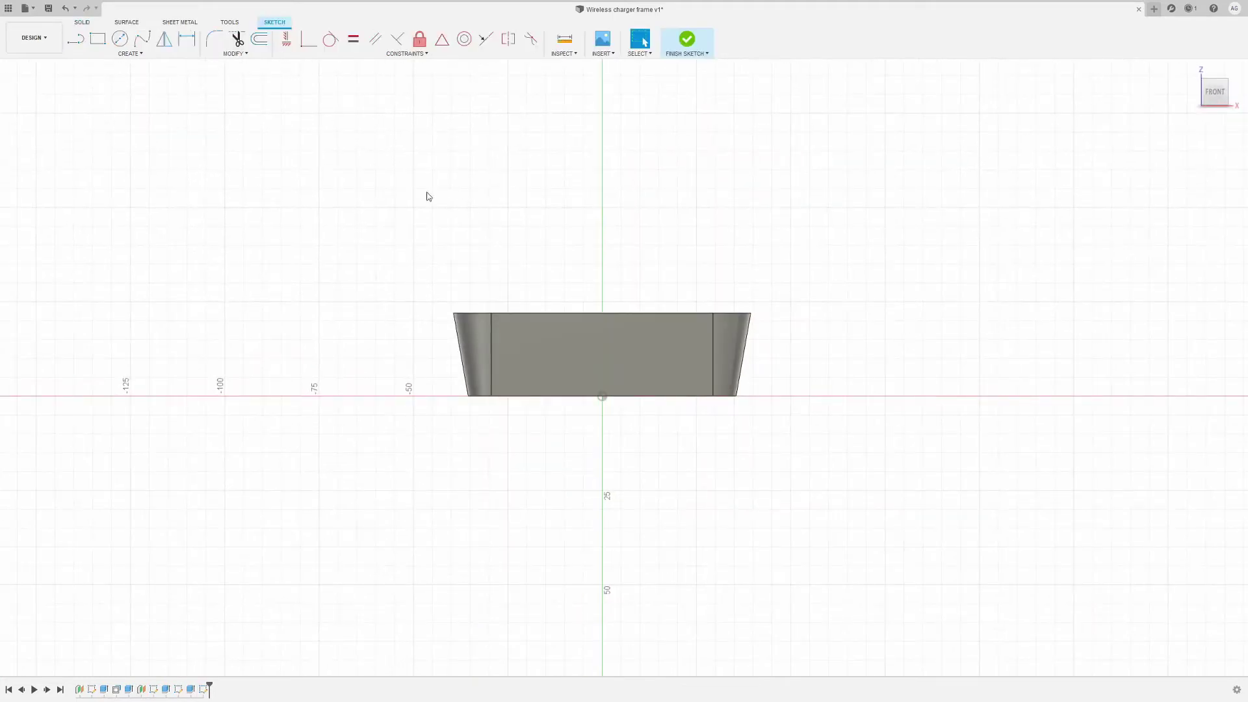
{"action": "left_click", "coordinate": [121, 44]}
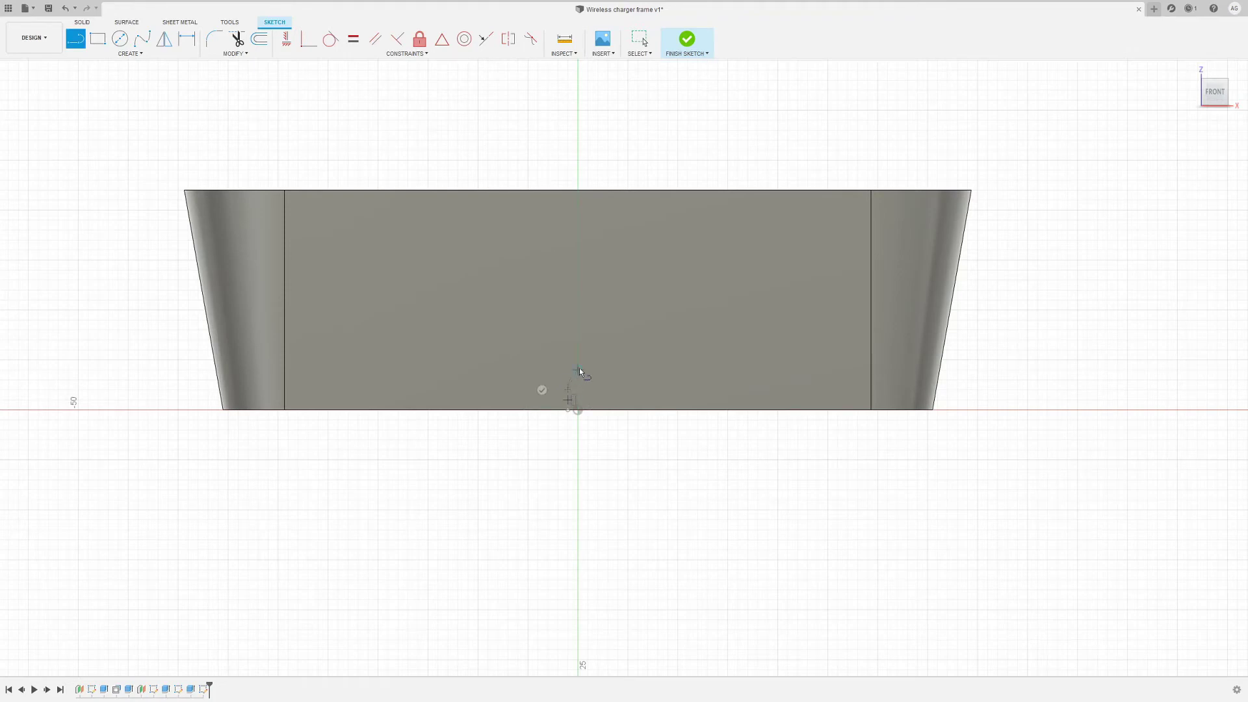
{"action": "scroll", "coordinate": [616, 407], "scroll_direction": "up", "scroll_amount": 5}
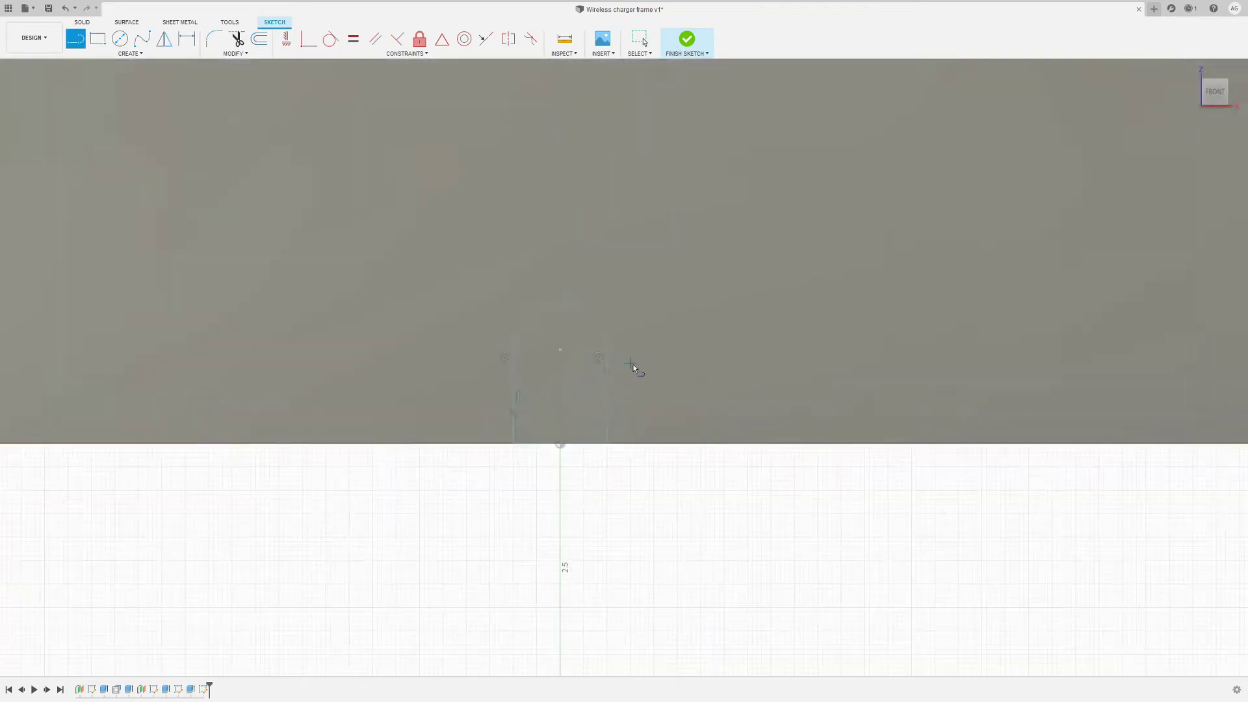
{"action": "left_click", "coordinate": [191, 39]}
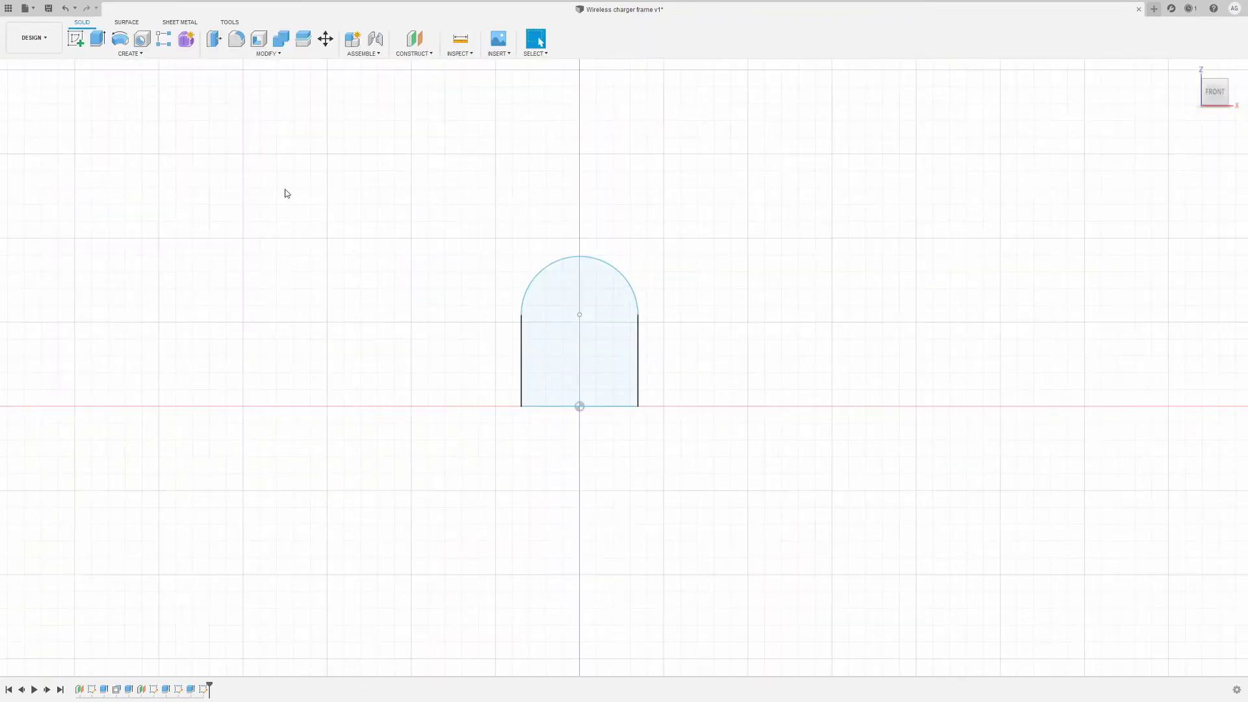
- Extrude-cut the arched profile from the central hole through the rear part of the block as a cable channel
{"action": "key", "text": "e"}
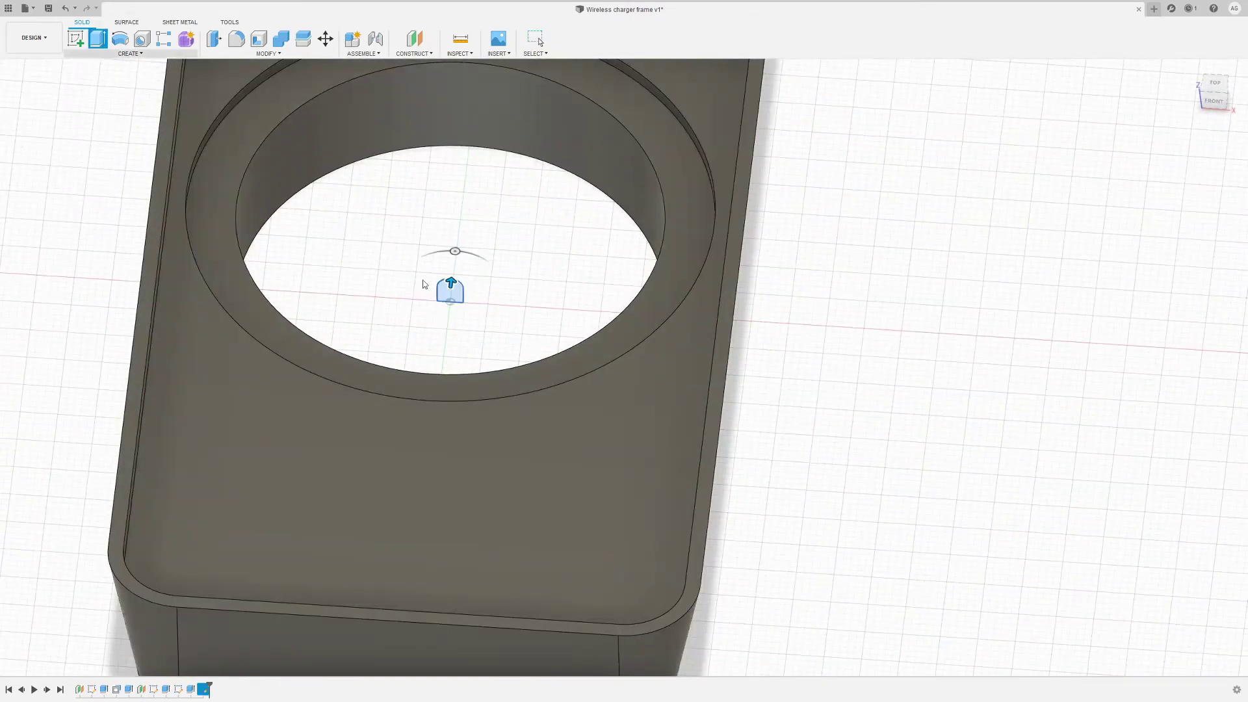
{"action": "middle_click_drag", "start_coordinate": [996, 273], "coordinate": [968, 281]}
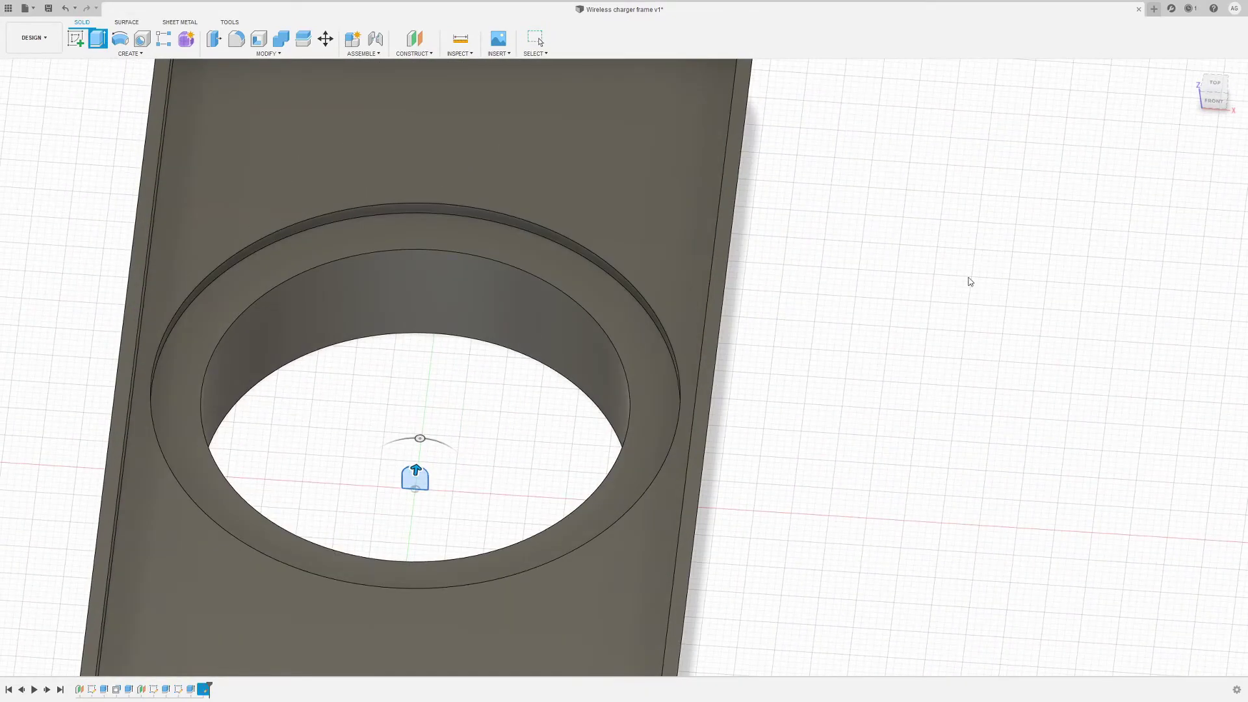
{"action": "key", "text": "Return"}
{"action": "scroll", "coordinate": [423, 413], "scroll_direction": "up", "scroll_amount": 3}
{"action": "scroll", "coordinate": [448, 429], "scroll_direction": "down", "scroll_amount": 8}
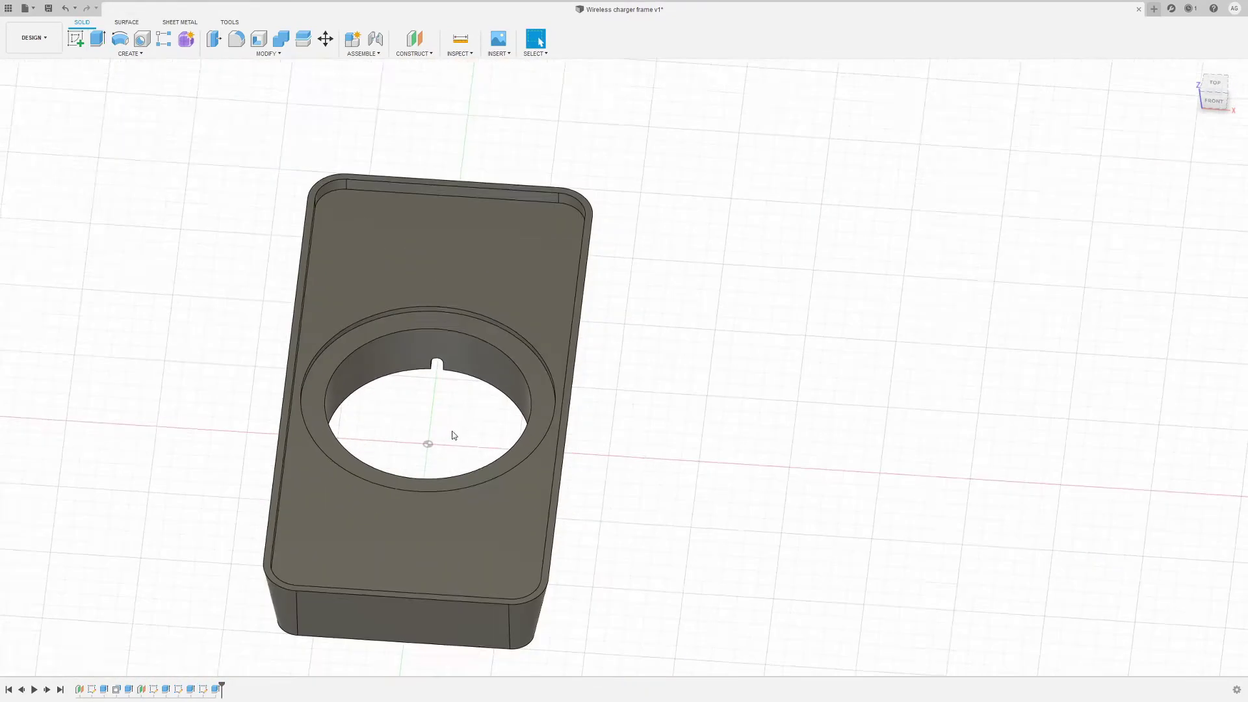